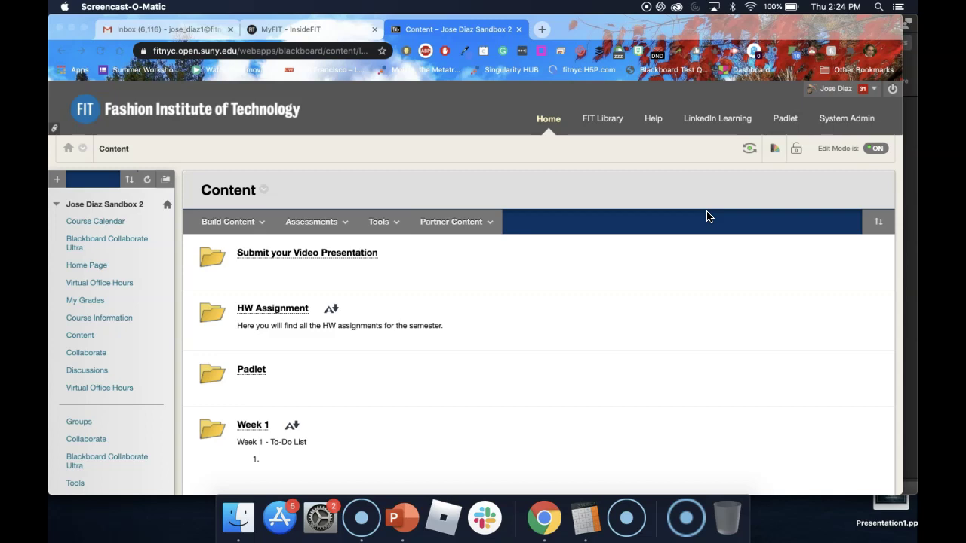
Reload the course content listing and open the Submit your Video Presentation item
click(81, 337)
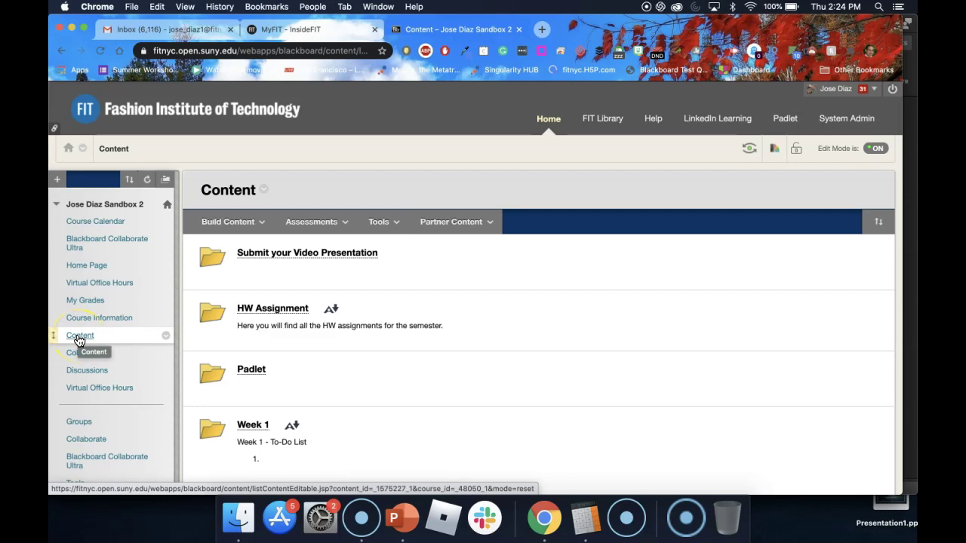
click(311, 222)
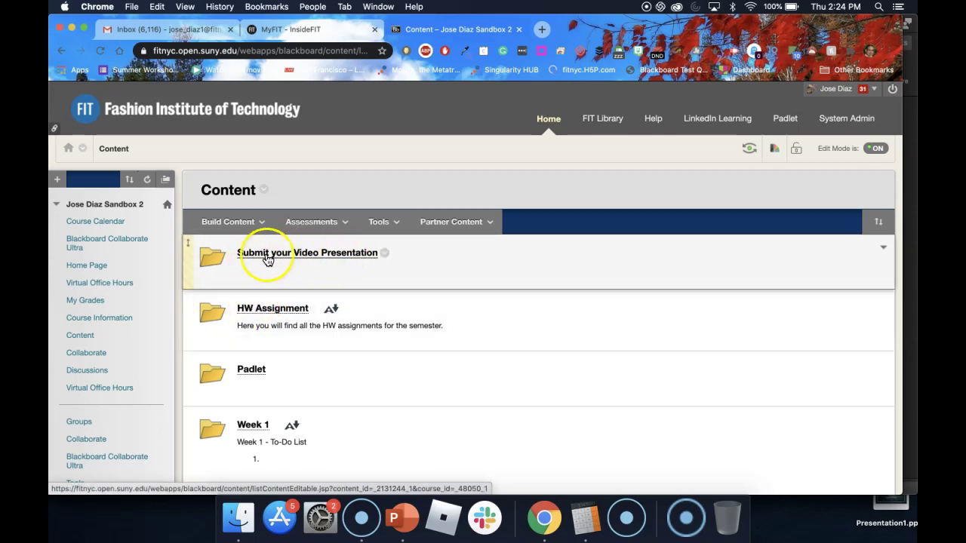
click(312, 257)
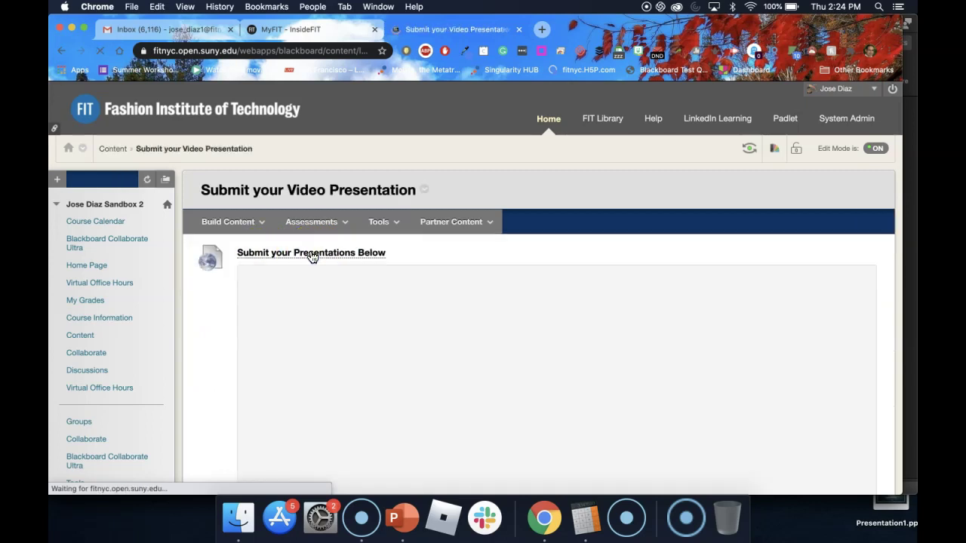
Scroll down to the embedded Student Presentations board and across to the last student column
scroll(313, 254, down, 3)
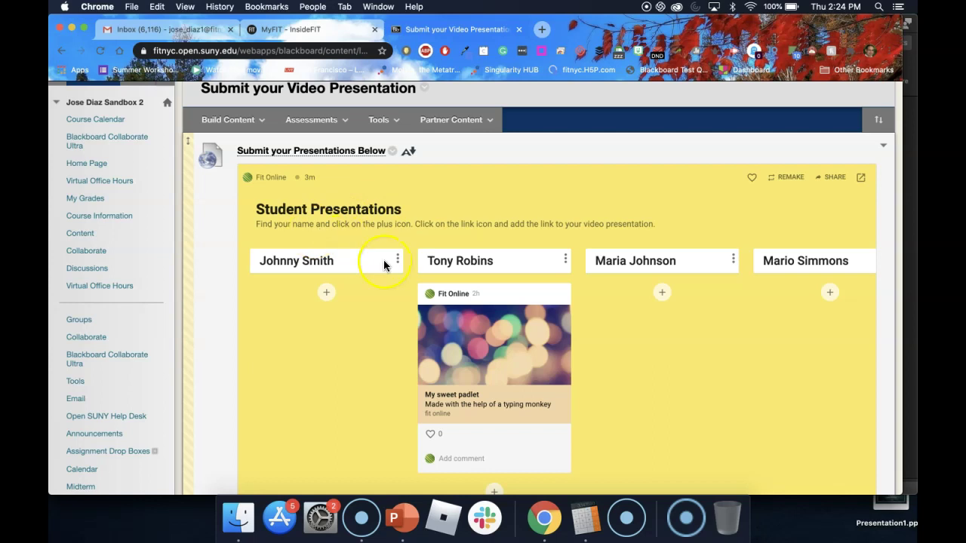
scroll(454, 274, down, 2)
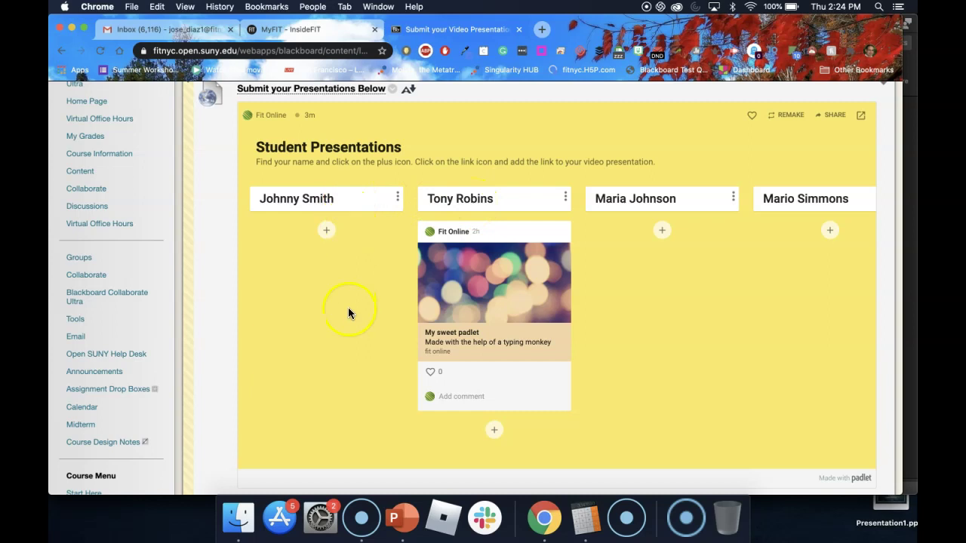
mouse_move(483, 249)
scroll(680, 247, right, 5)
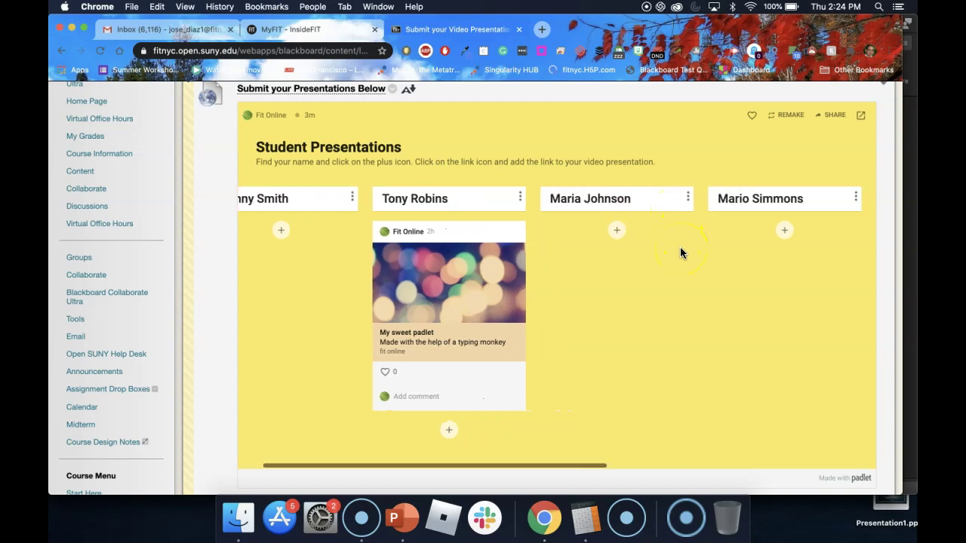
scroll(680, 253, right, 6)
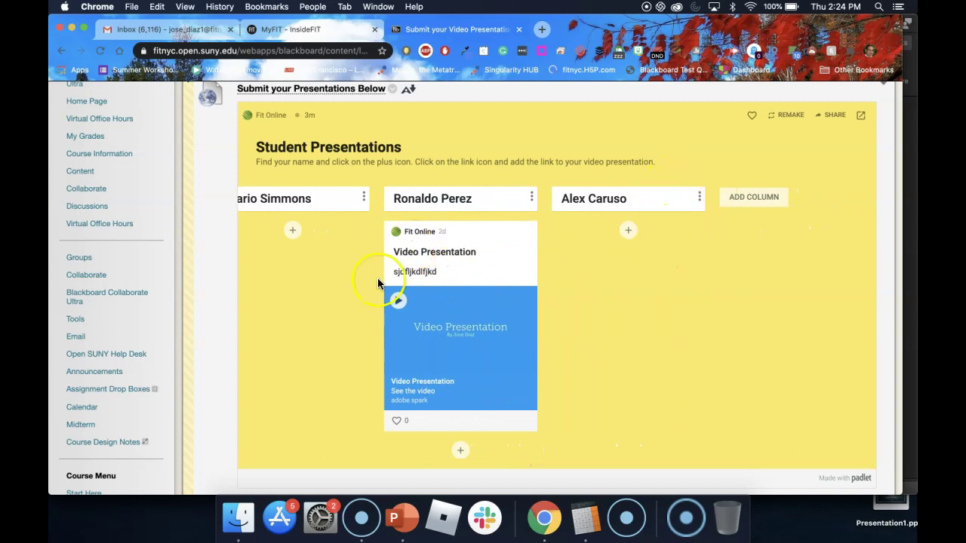
scroll(379, 283, left, 7)
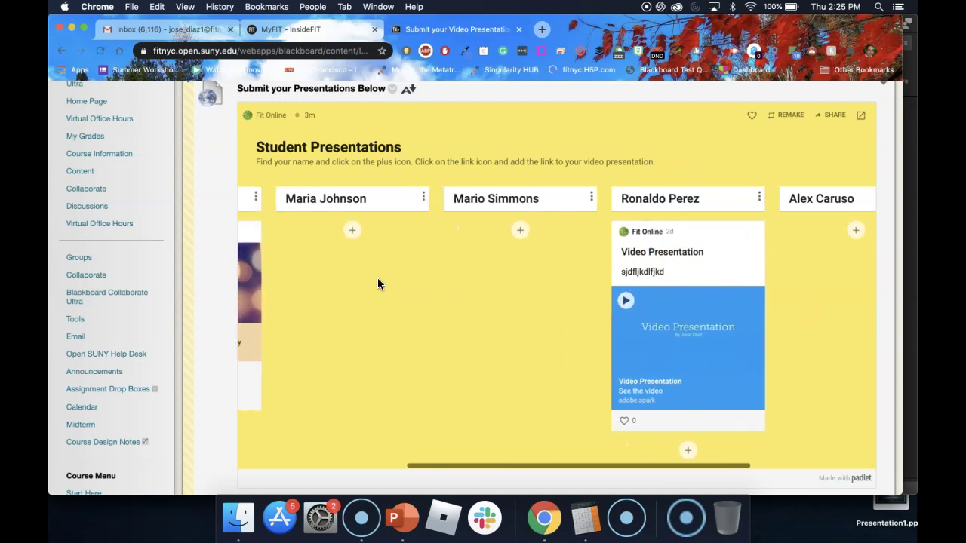
scroll(379, 283, right, 6)
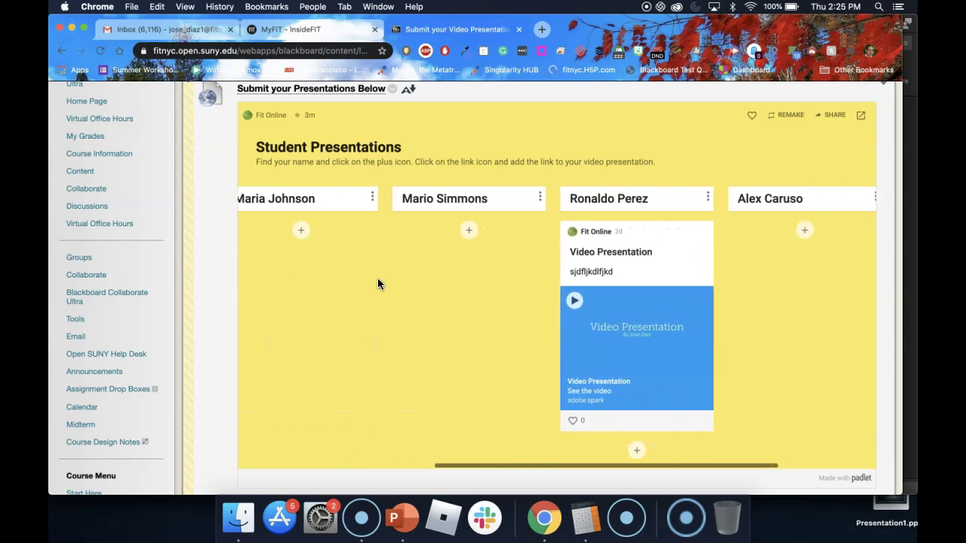
scroll(378, 283, right, 2)
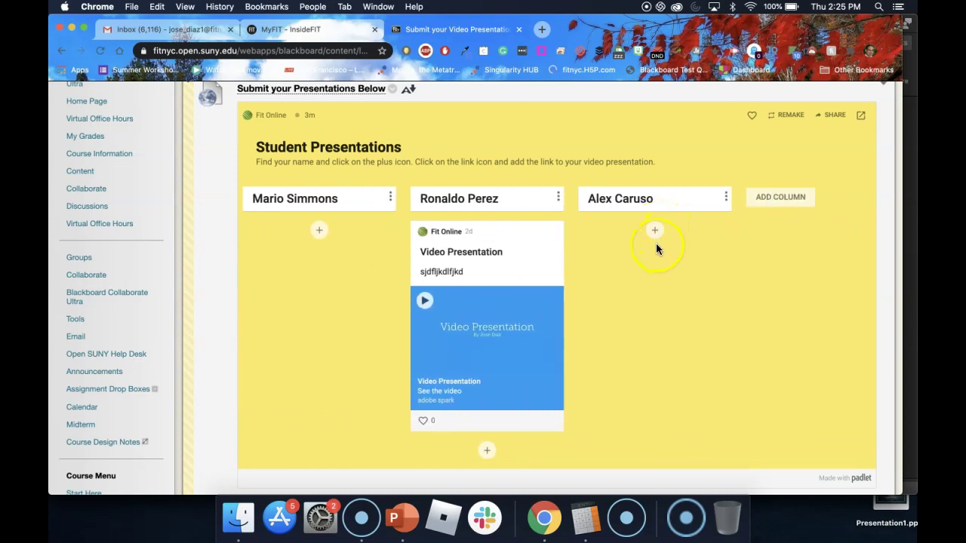
Add a new post under the last student's column titled 'My Presentation'
click(655, 232)
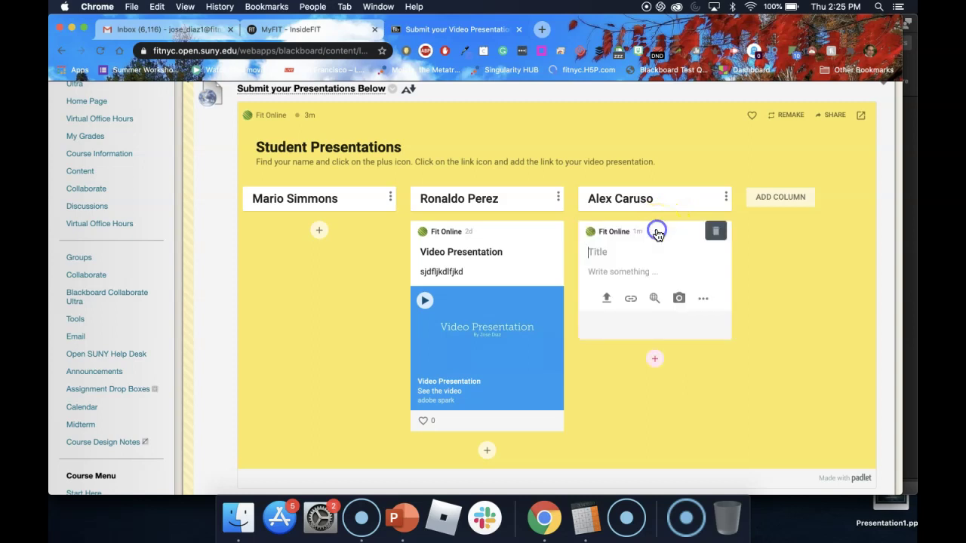
click(597, 252)
text(My Presentation)
Write the post description 'My Presentation on ....'
click(608, 269)
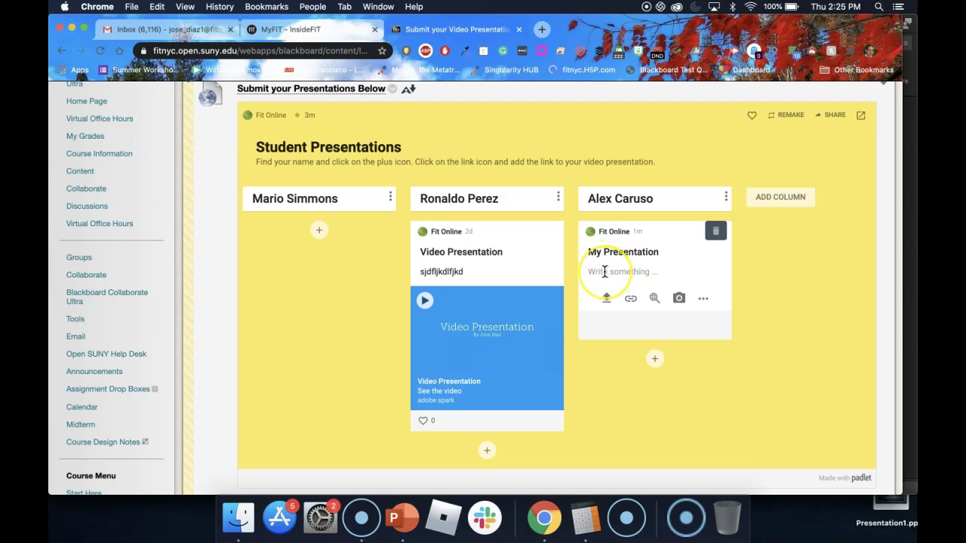
click(604, 271)
click(603, 268)
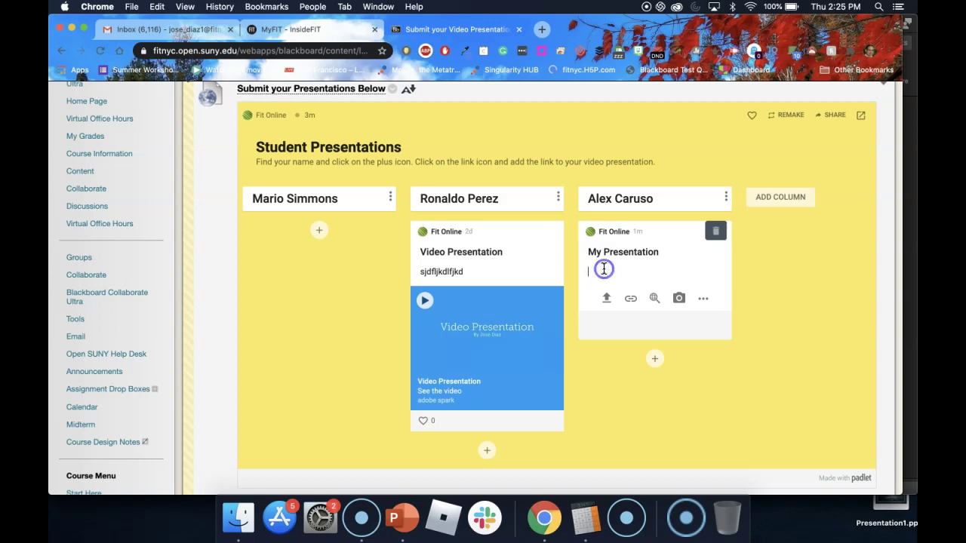
text(My Pres)
key(BackSpace)
key(BackSpace)
key(BackSpace)
text(resentation on )
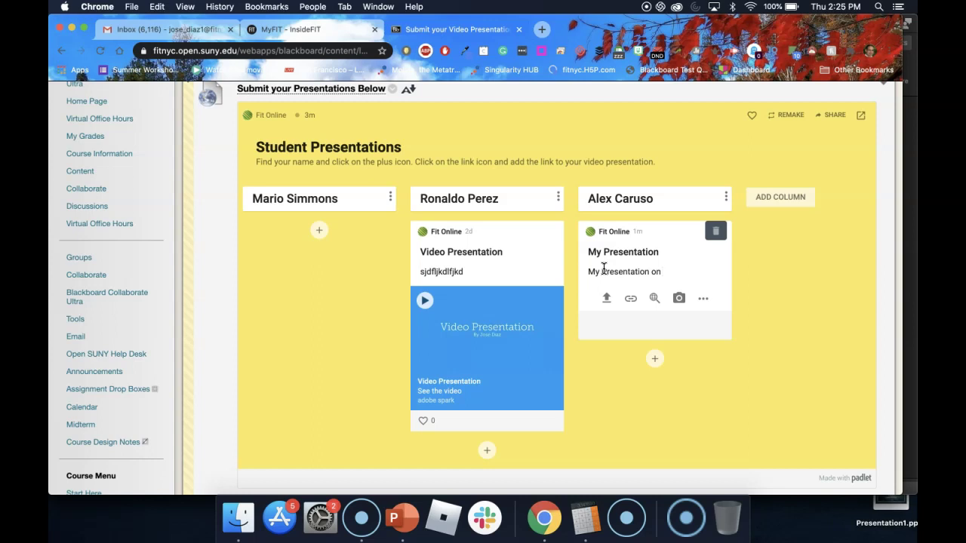
text(....)
click(632, 302)
click(639, 290)
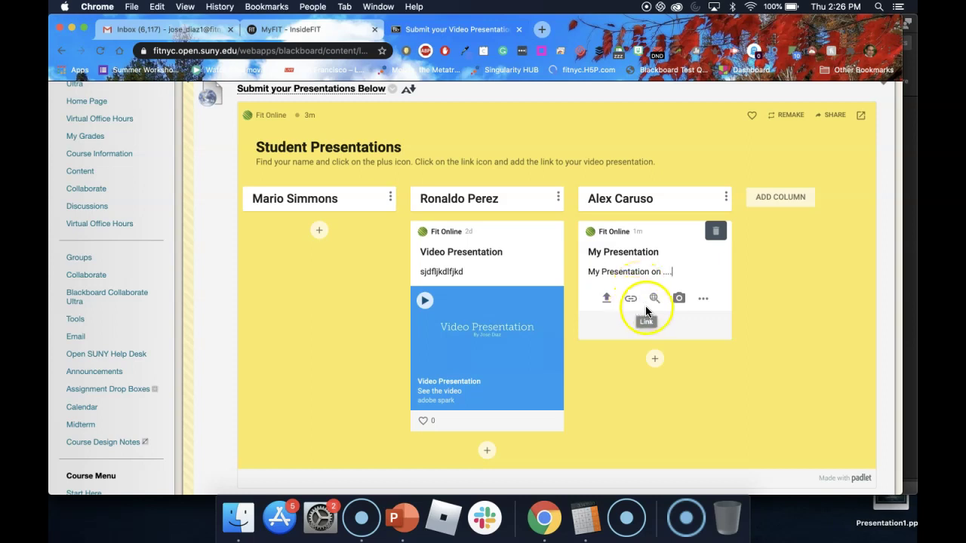
click(655, 299)
click(653, 297)
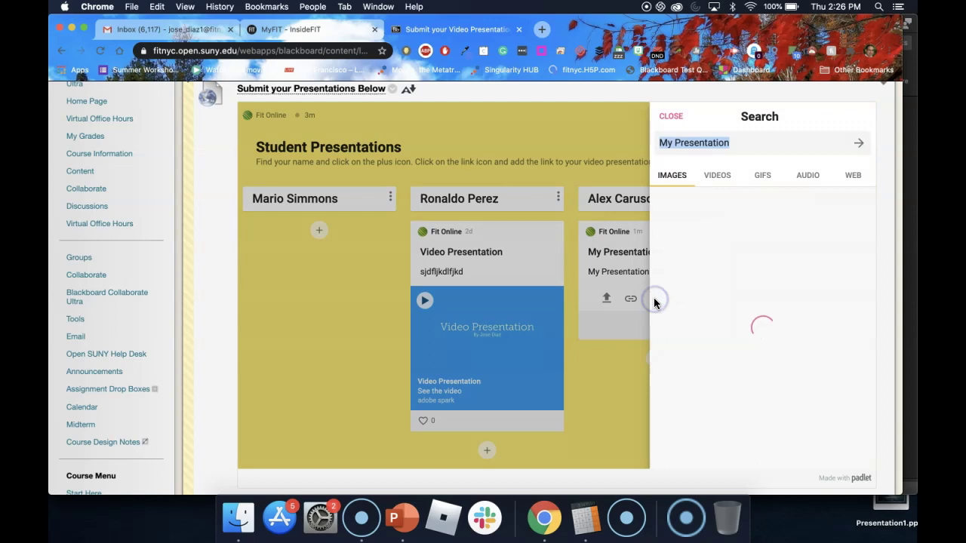
click(672, 181)
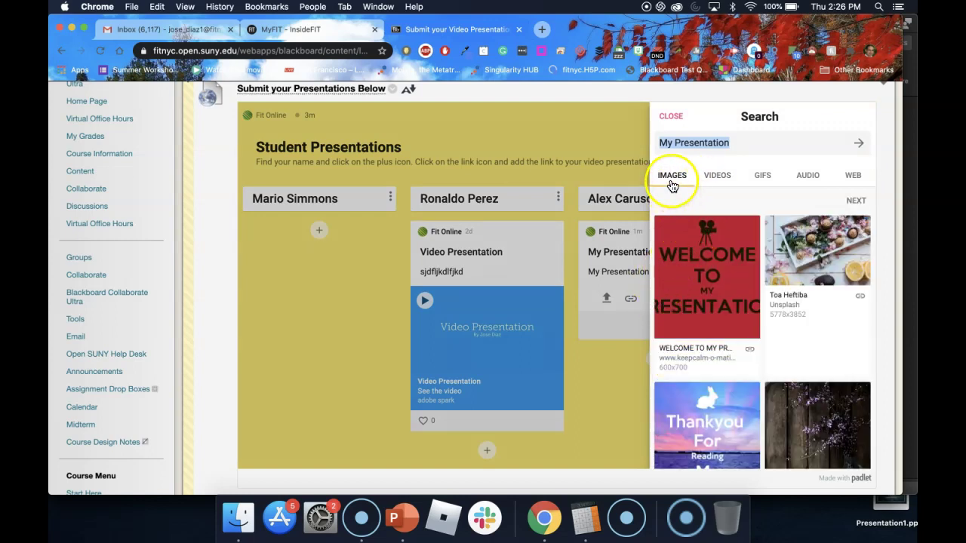
click(718, 181)
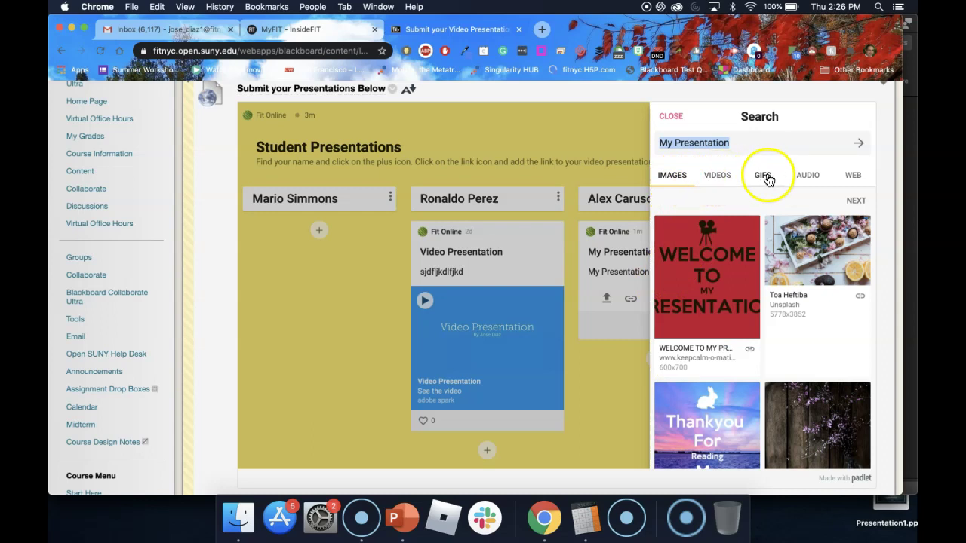
click(852, 177)
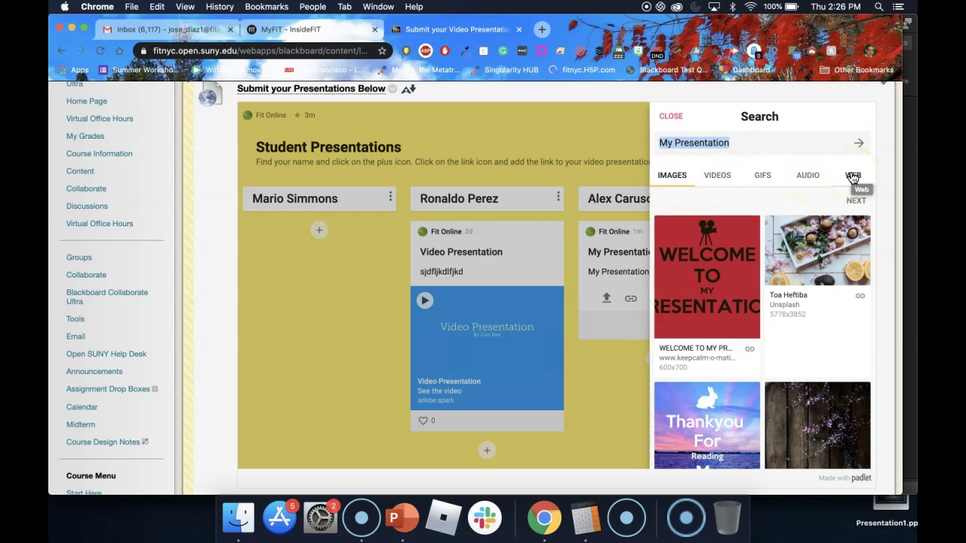
click(672, 116)
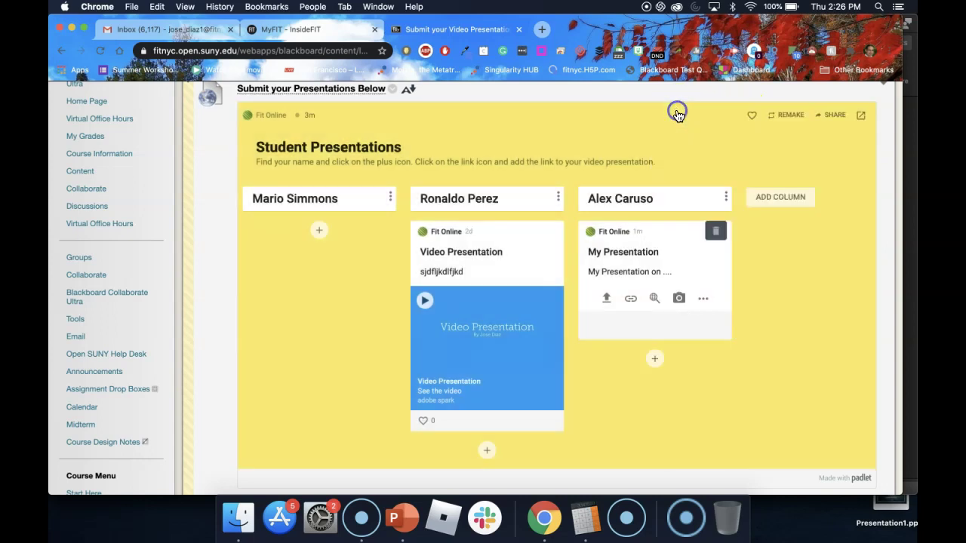
Expand the My Presentation post's attachment options to show every type, Upload through Padlet
click(679, 299)
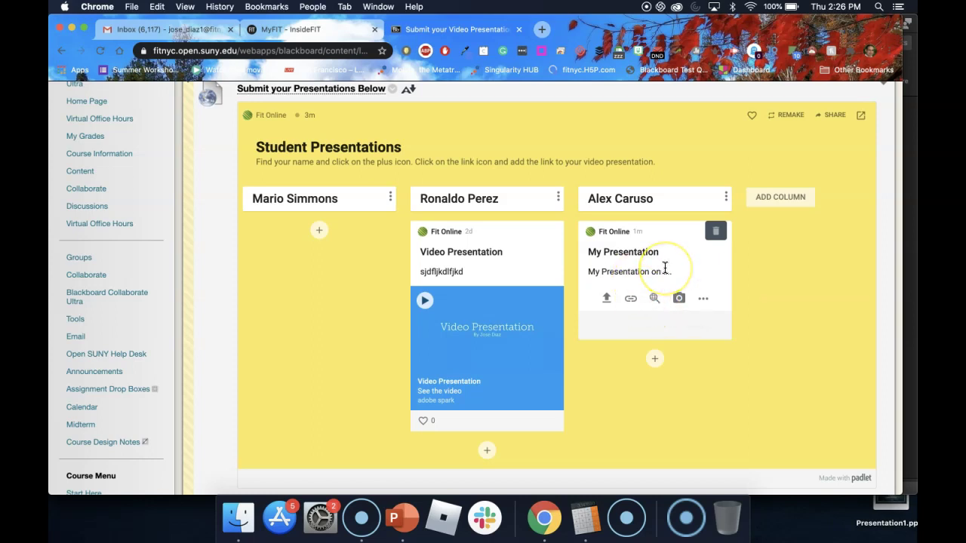
click(703, 303)
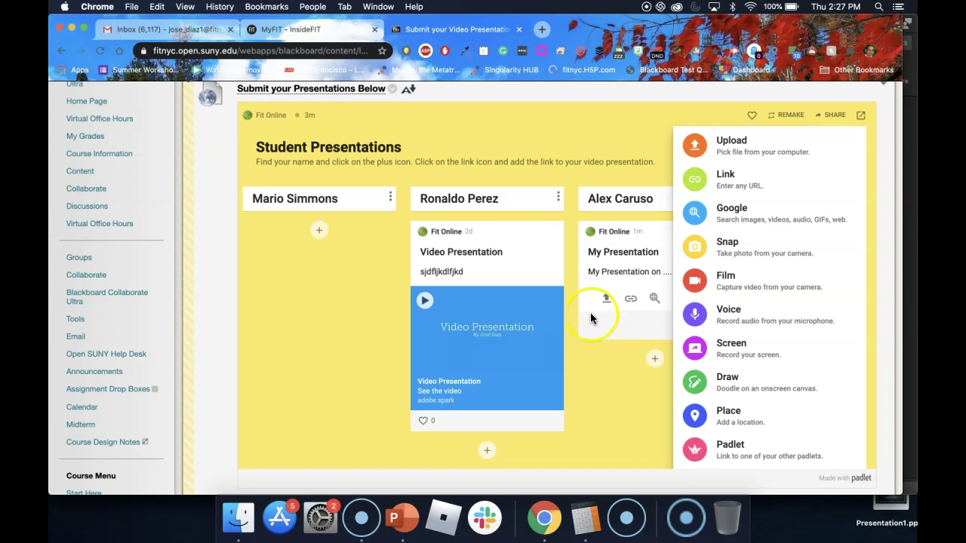
Attach the HW Assignment 1 padlet from the MADE list to the post
click(700, 453)
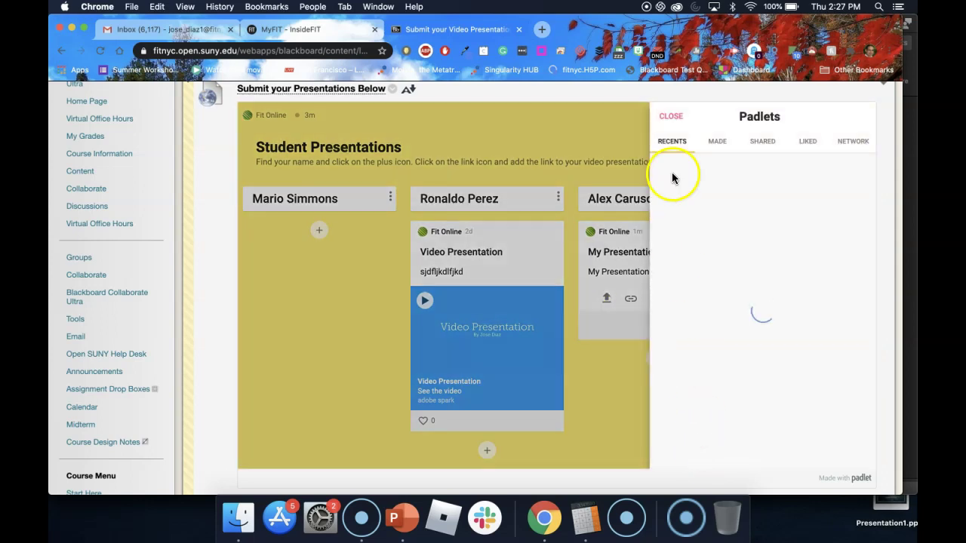
click(716, 148)
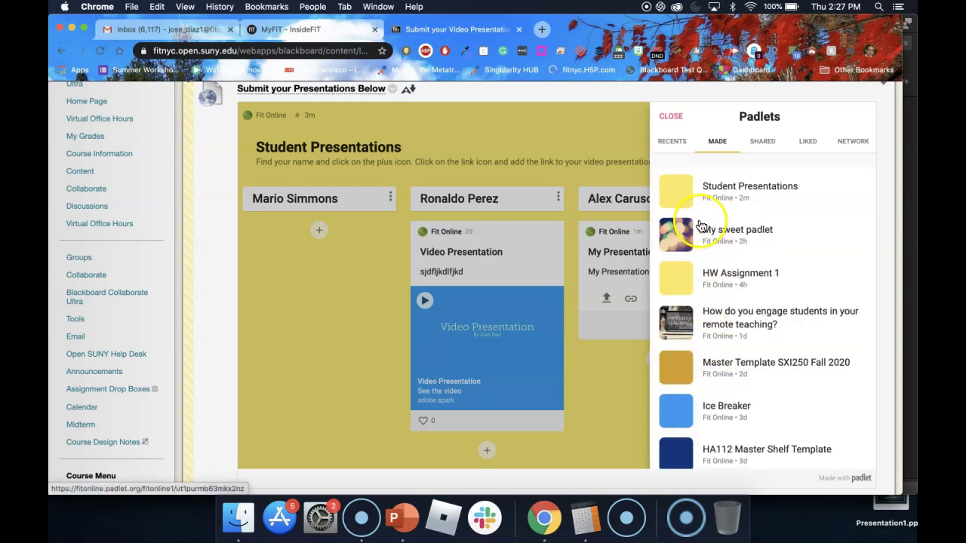
click(714, 276)
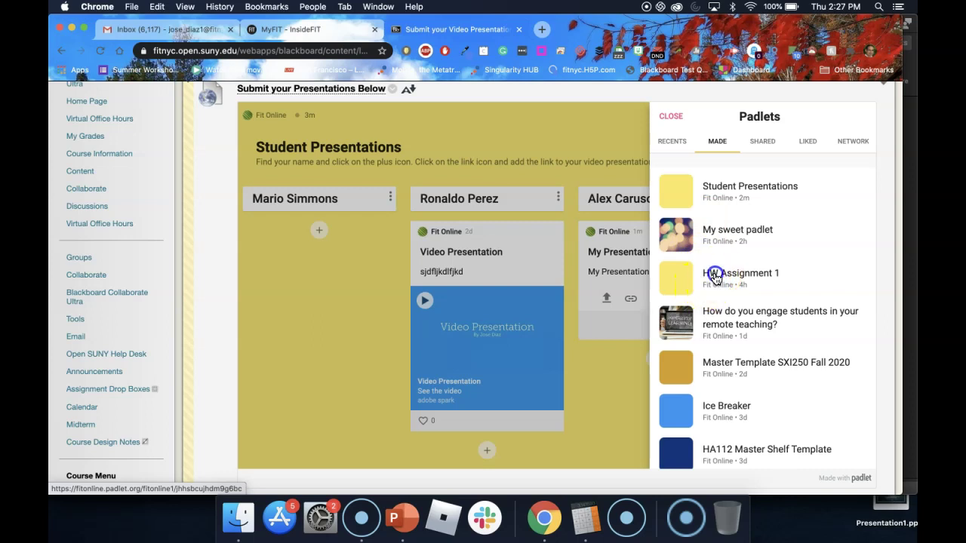